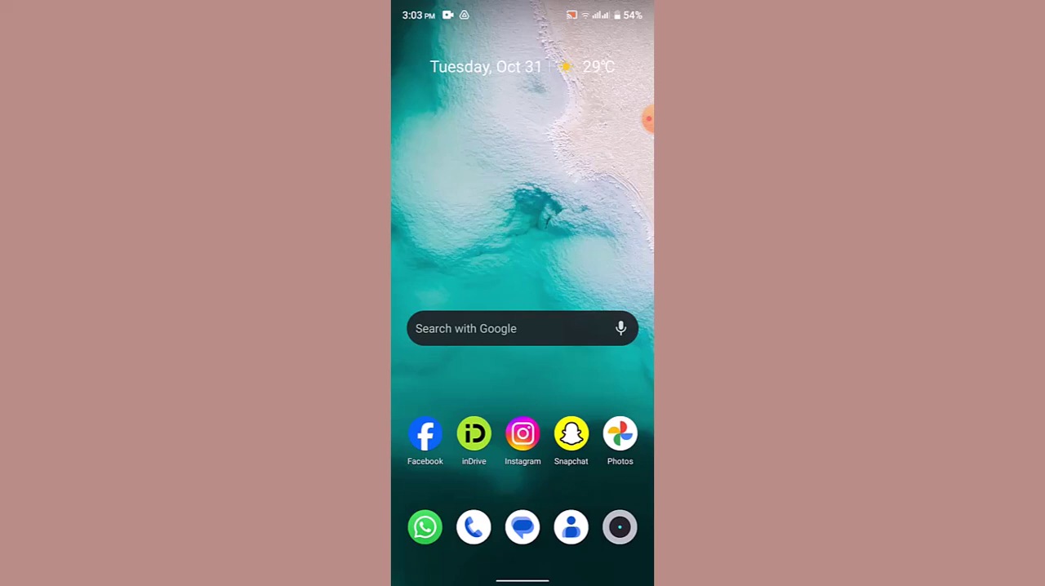
Launch Facebook and open its hamburger Menu
{"action": "left_click", "coordinate": [425, 434]}
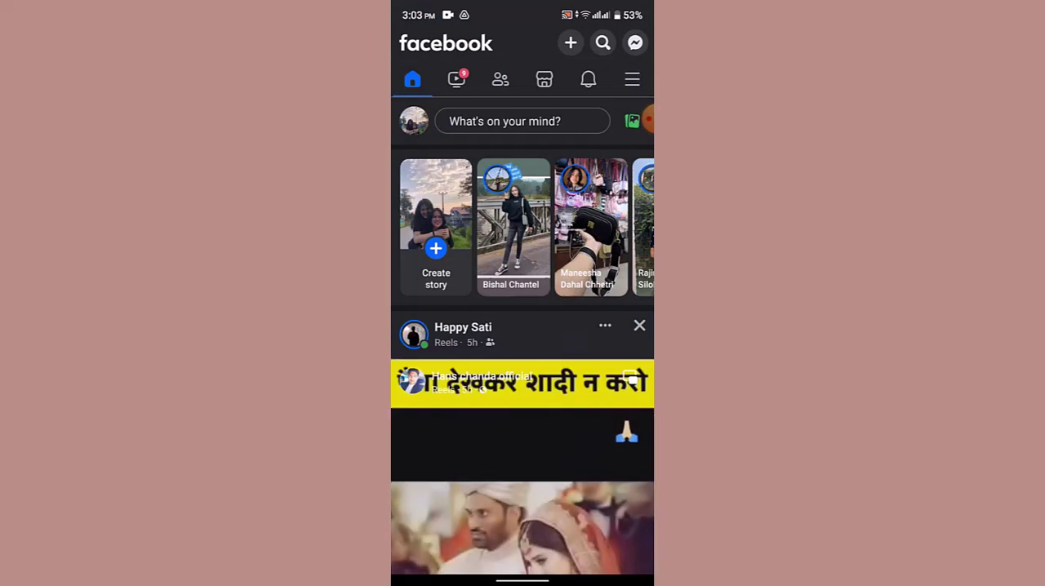
{"action": "left_click", "coordinate": [632, 79]}
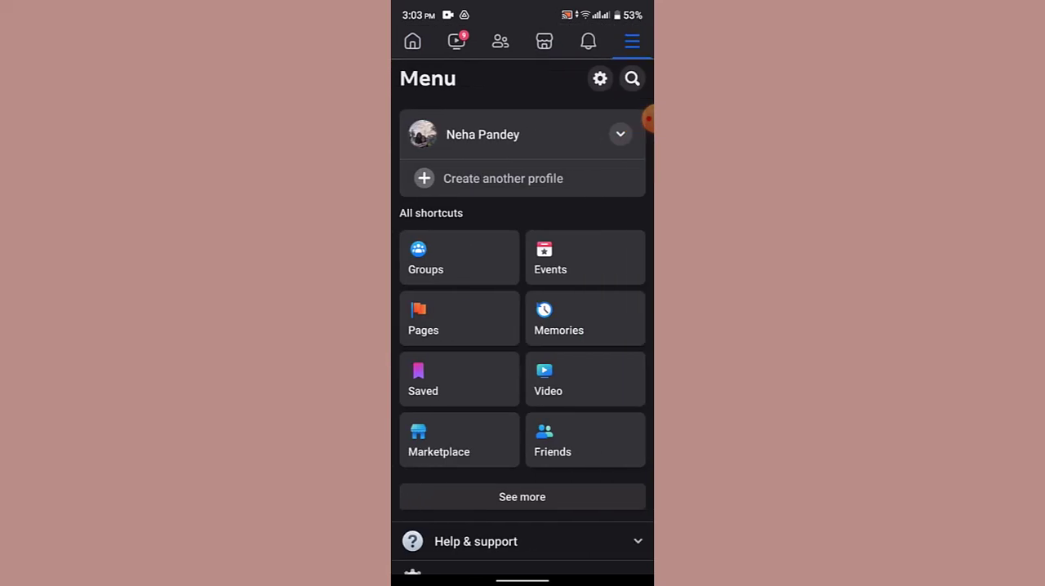
{"action": "scroll", "coordinate": [523, 326], "scroll_direction": "down", "scroll_amount": 2}
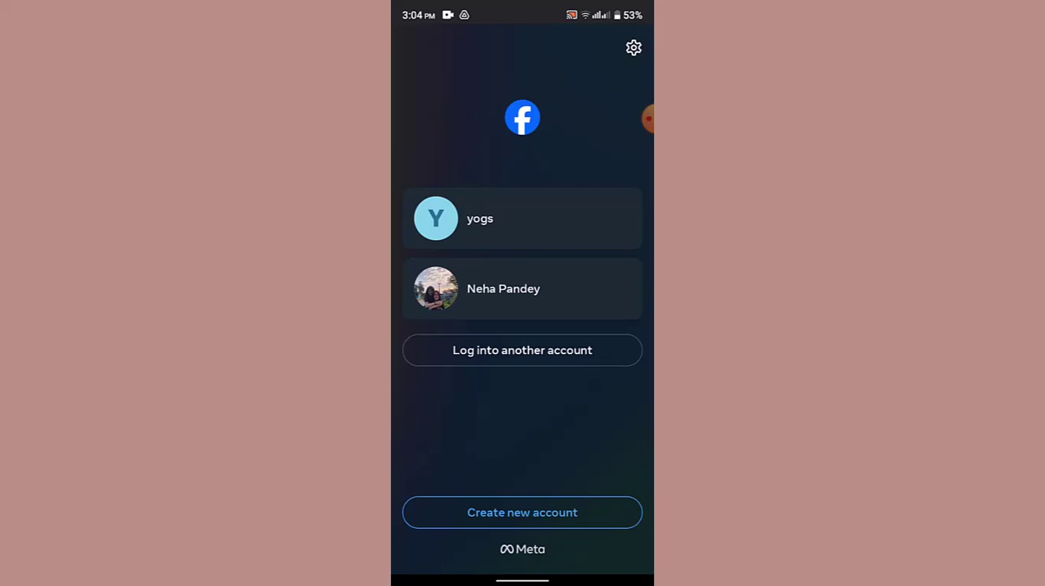
{"action": "left_click", "coordinate": [522, 350]}
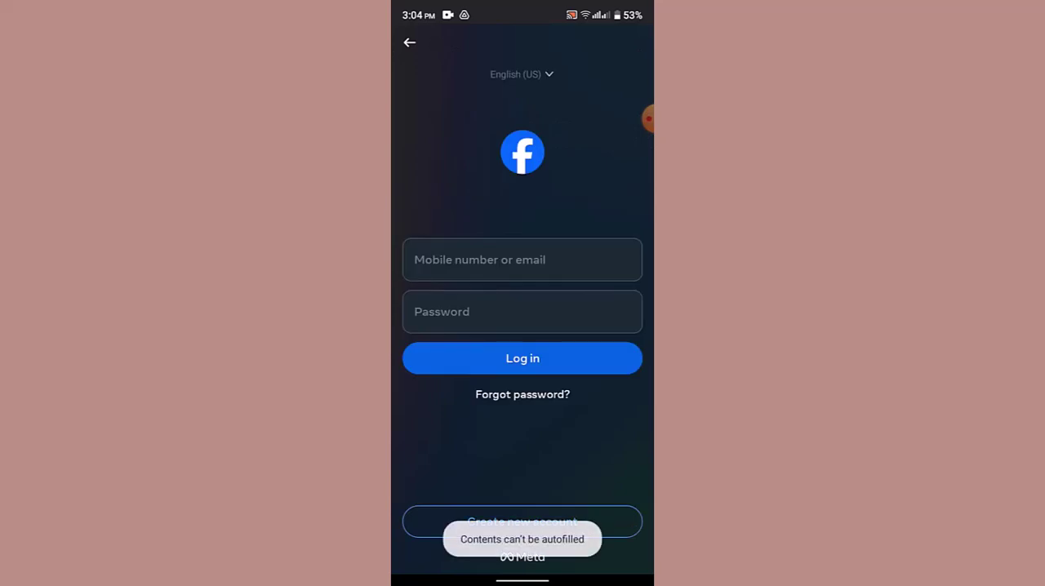
{"action": "left_click", "coordinate": [522, 260]}
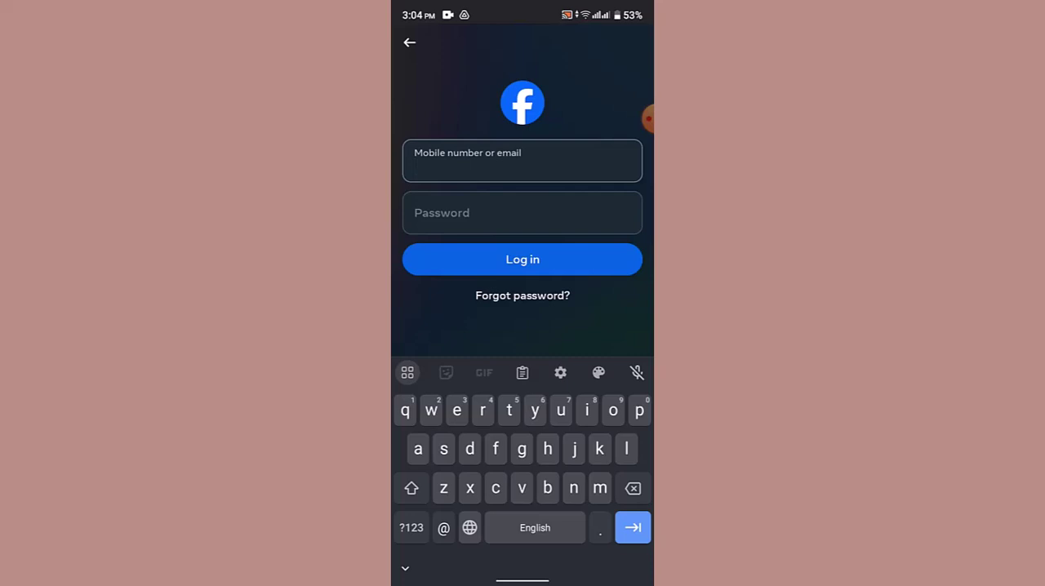
{"action": "left_click", "coordinate": [409, 42]}
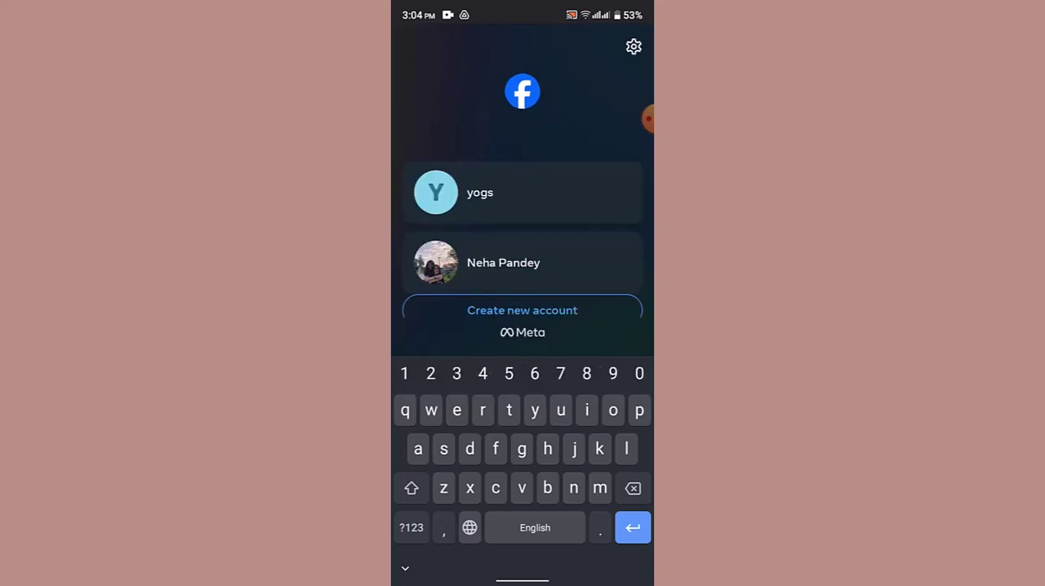
{"action": "left_click", "coordinate": [522, 193]}
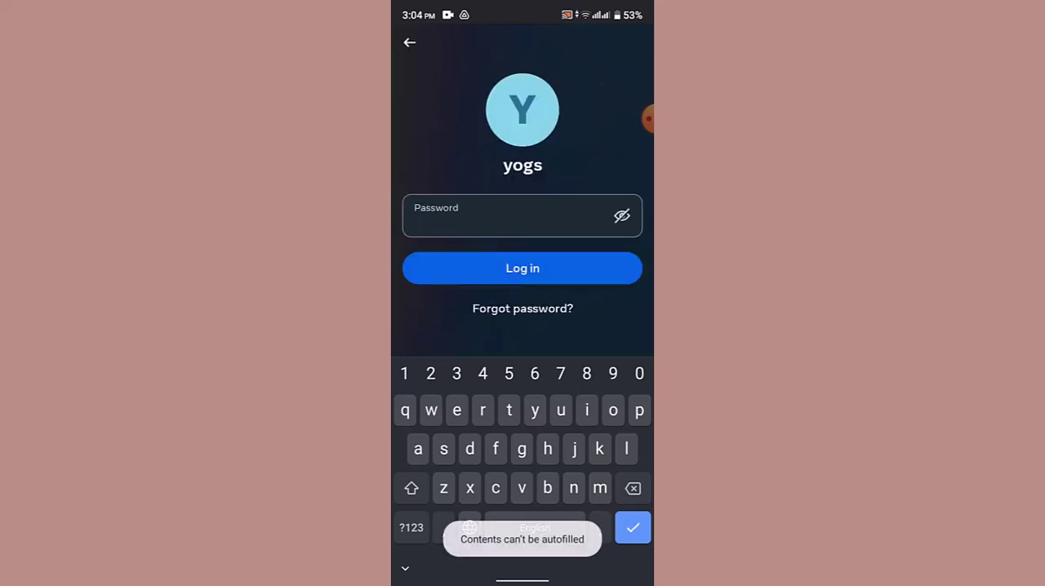
{"action": "type", "text": "ksksksksksksk"}
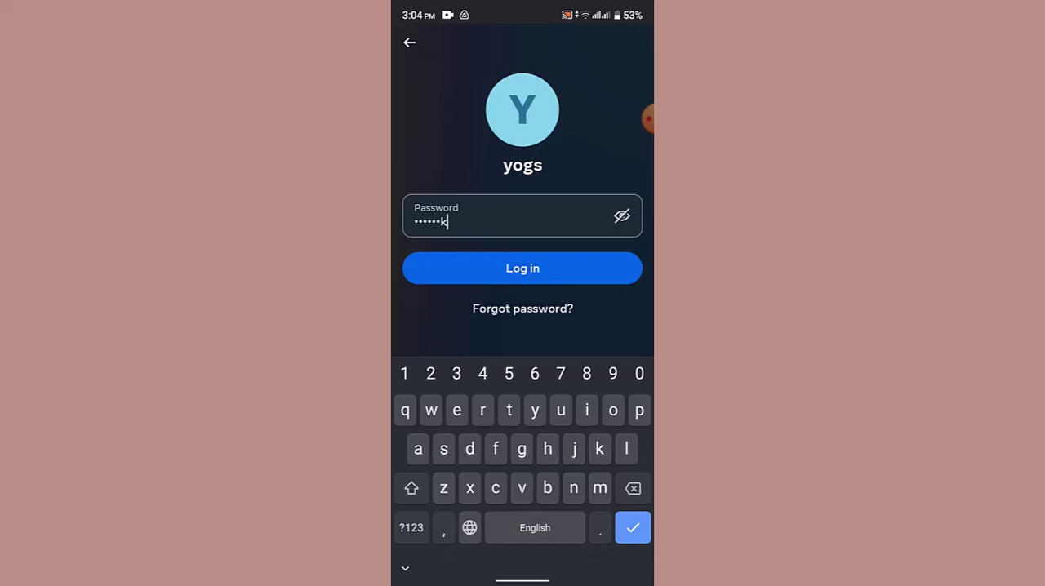
{"action": "left_click", "coordinate": [409, 42]}
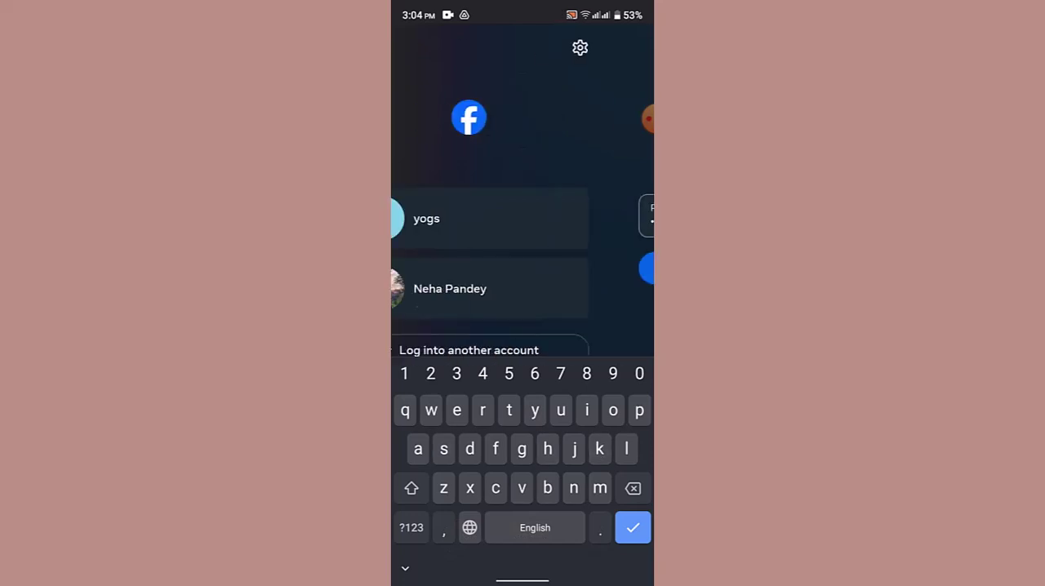
{"action": "left_click", "coordinate": [523, 218]}
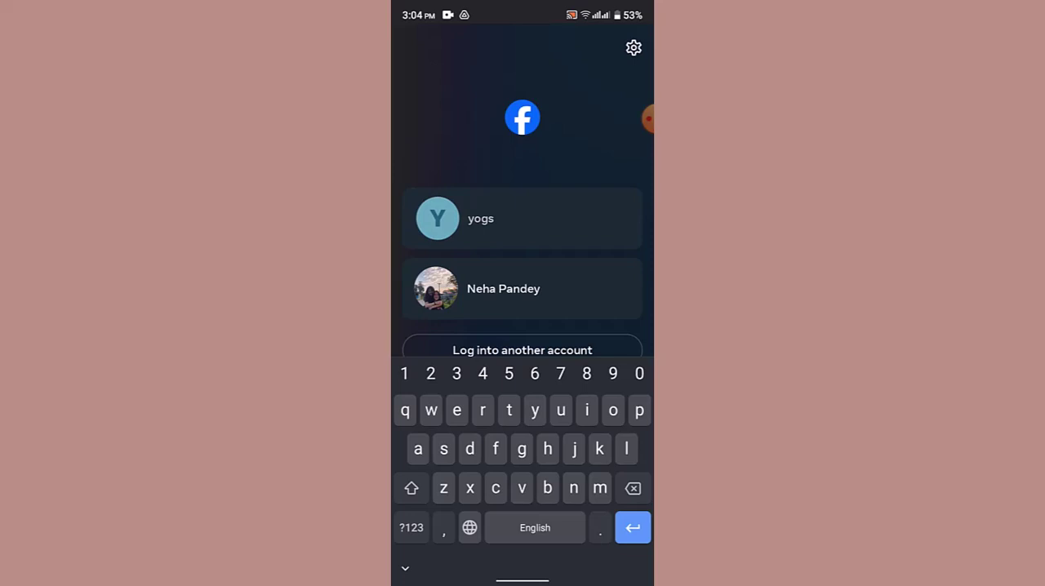
{"action": "left_click", "coordinate": [409, 42]}
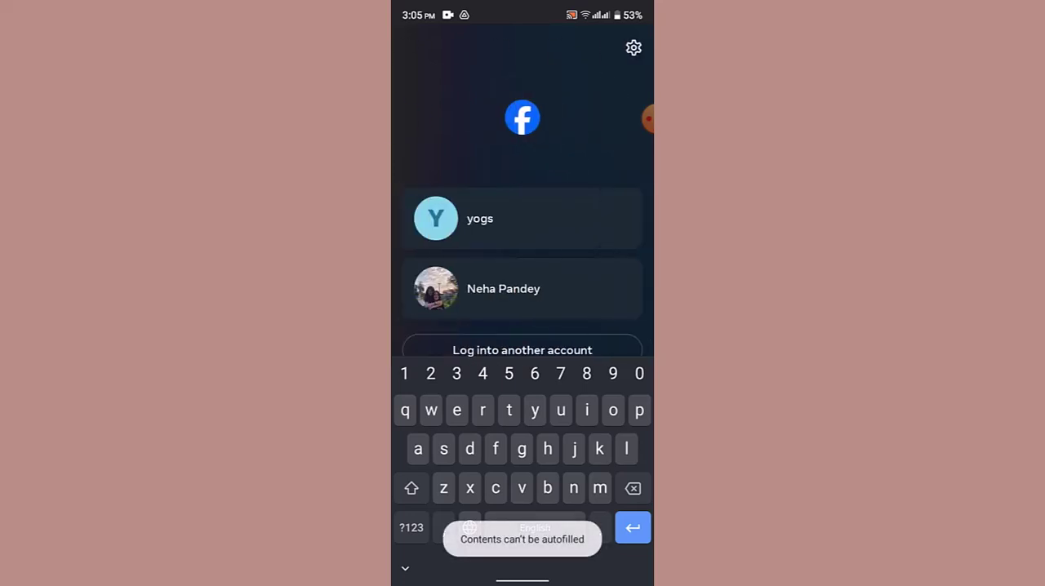
{"action": "left_click", "coordinate": [523, 218]}
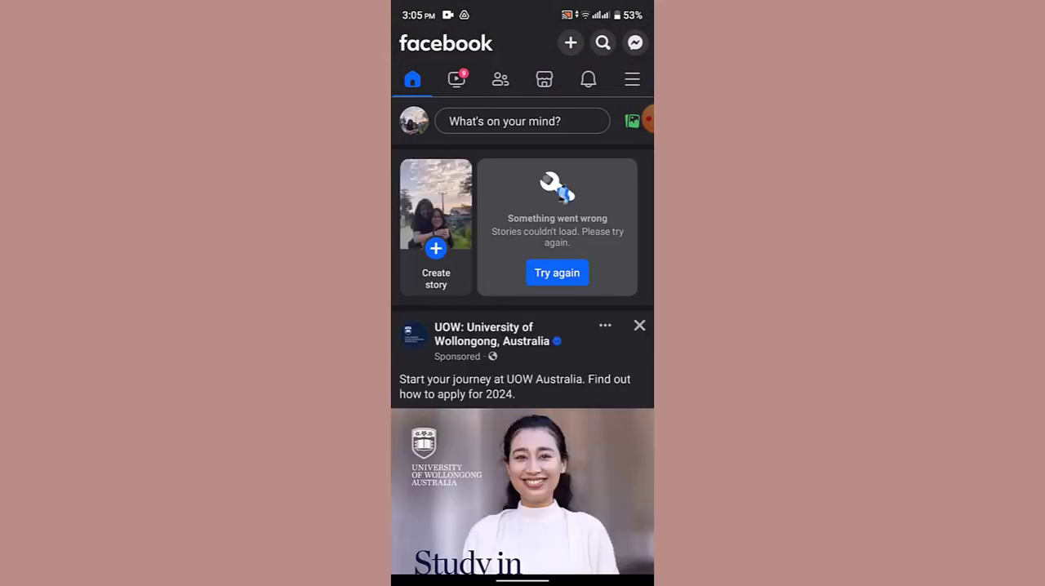
{"action": "left_click", "coordinate": [632, 80]}
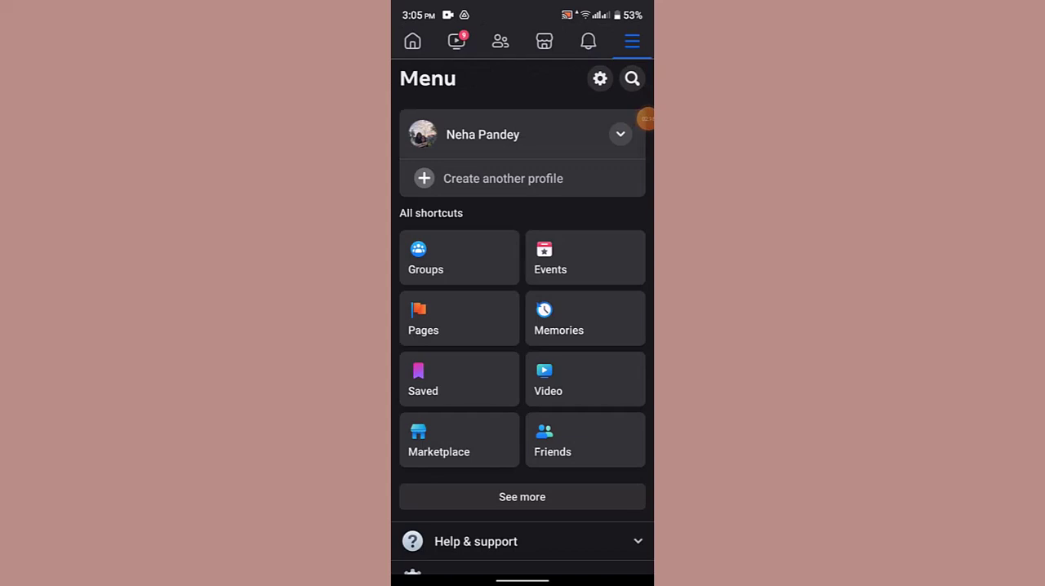
{"action": "left_click", "coordinate": [621, 134]}
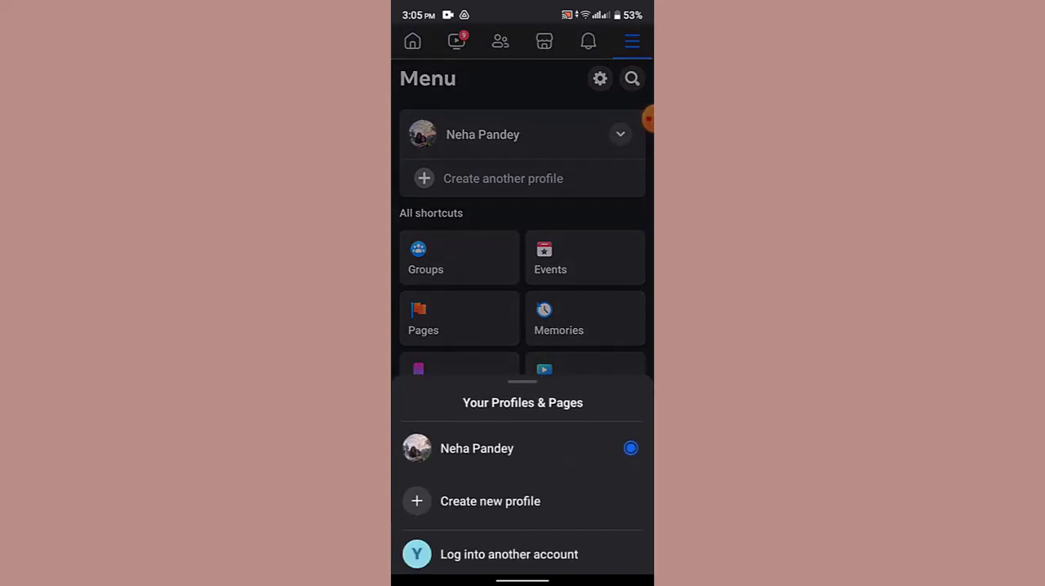
{"action": "left_click", "coordinate": [509, 554]}
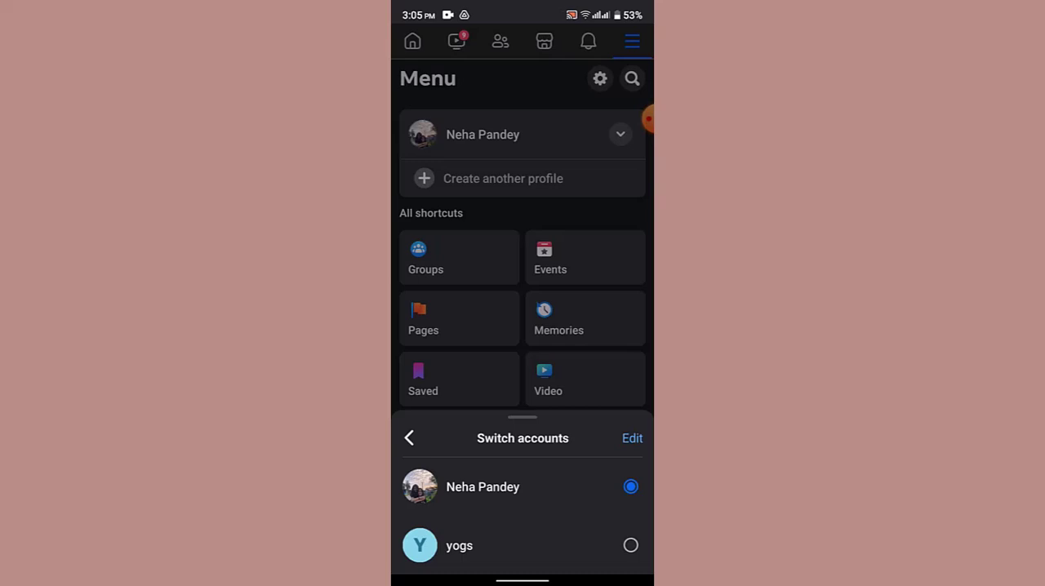
{"action": "left_click", "coordinate": [522, 245]}
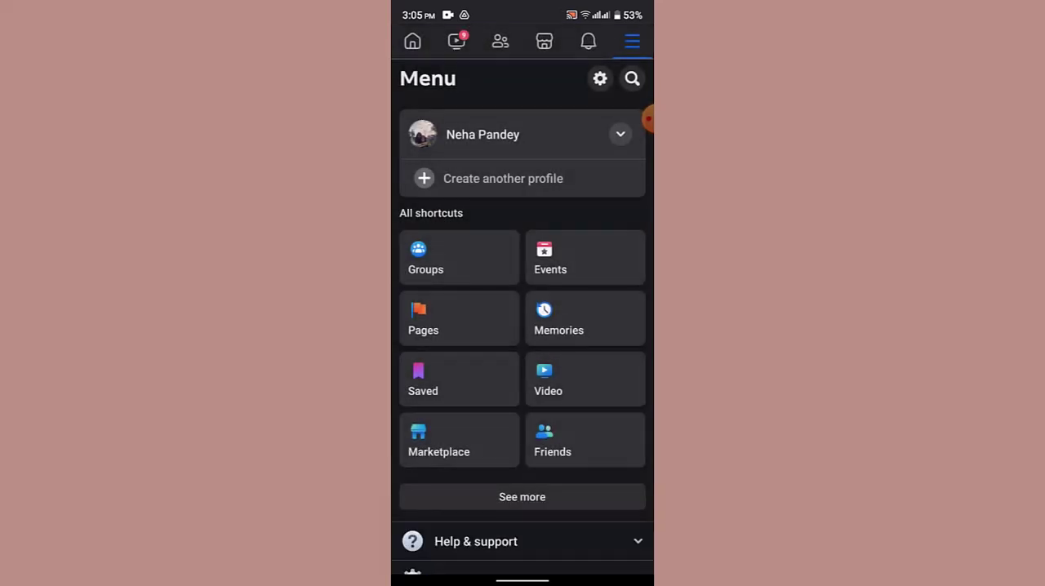